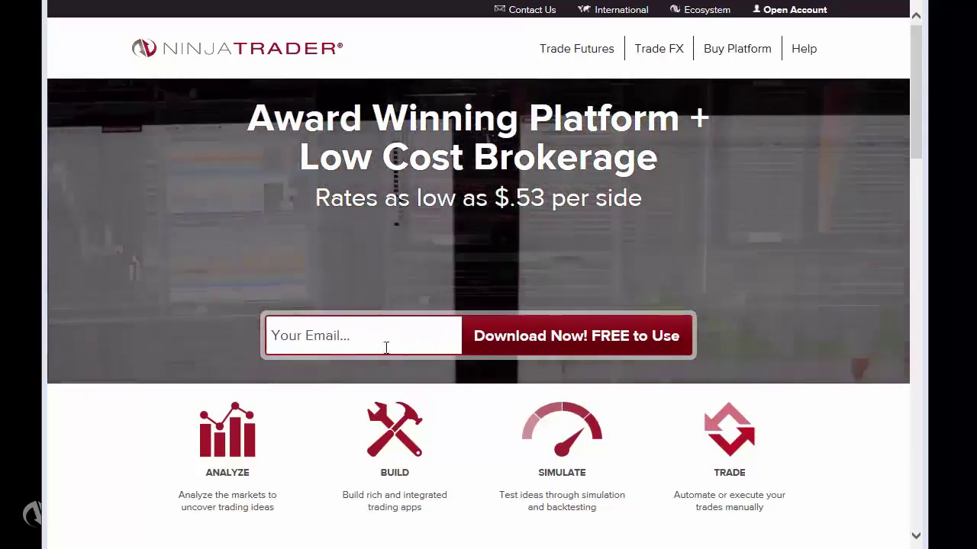
# - Enter your e-mail address in the Your Email field and request the free NinjaTrader download
pyautogui.click(376, 336)
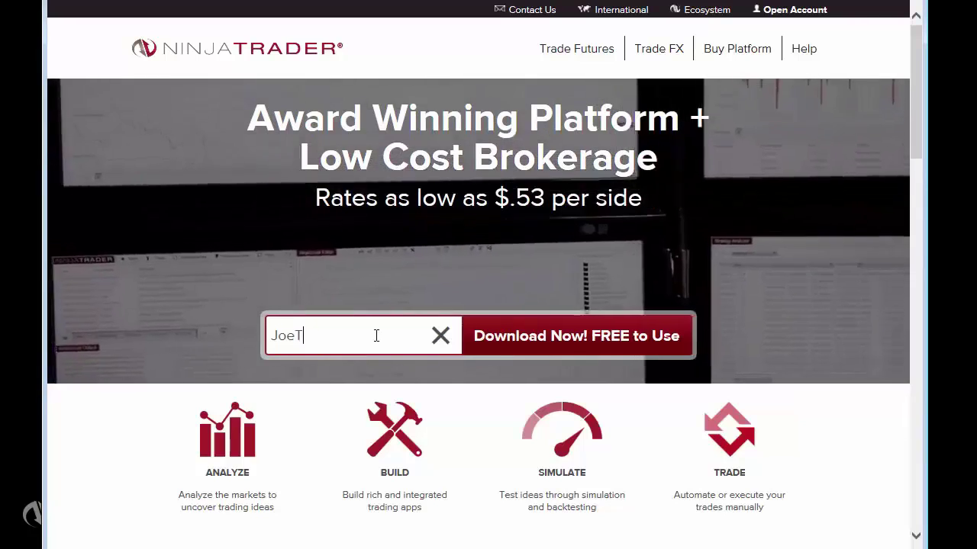
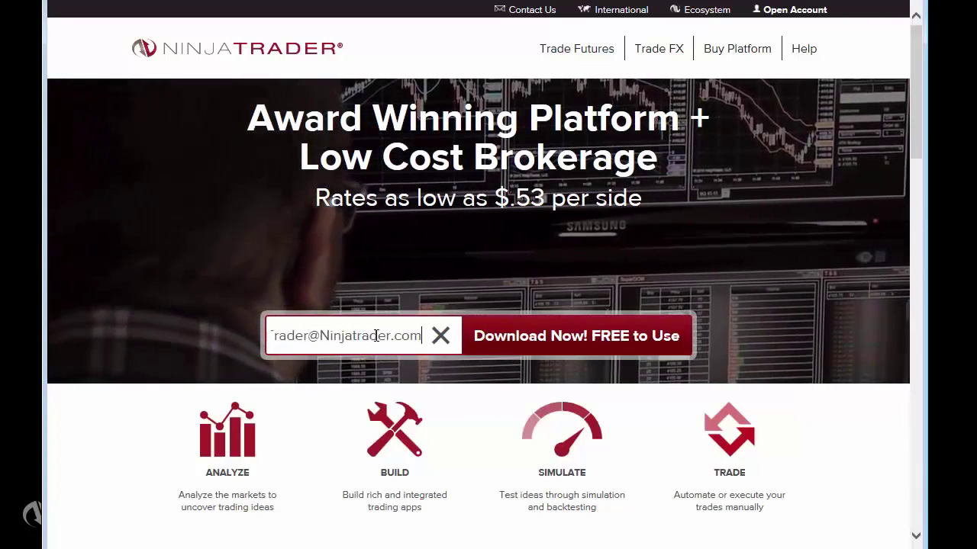
pyautogui.click(500, 347)
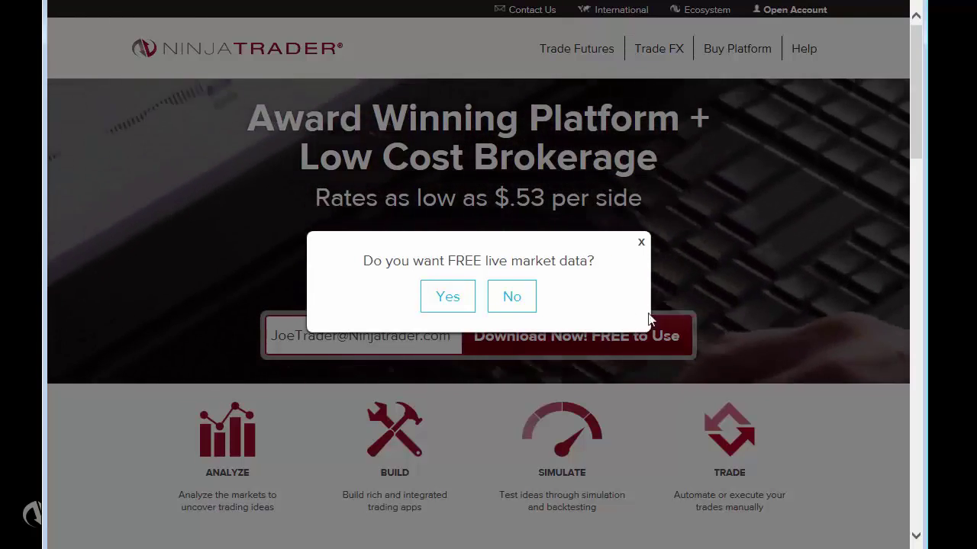
# - Accept the free live market data offer and choose Futures as the asset class
pyautogui.click(450, 299)
pyautogui.scroll(-1, 369, 286)
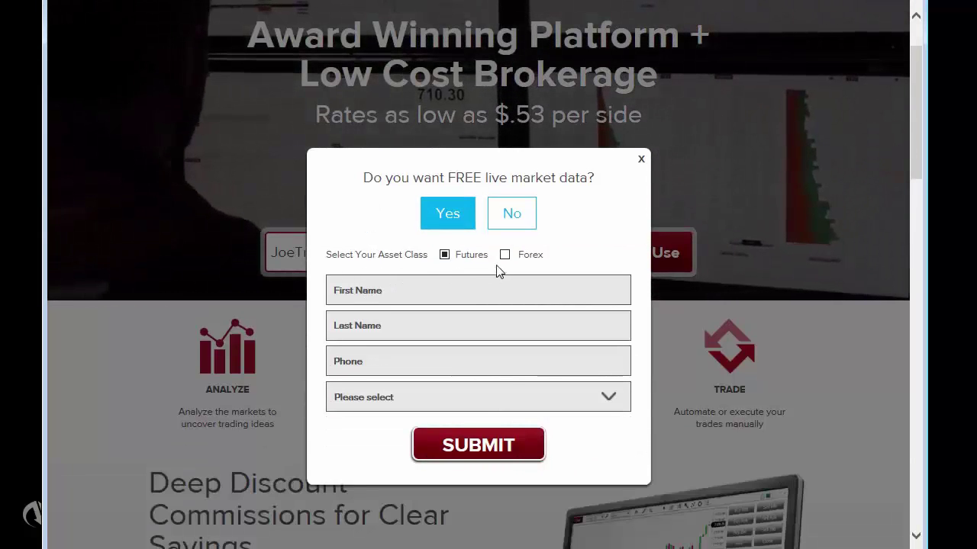
pyautogui.click(505, 257)
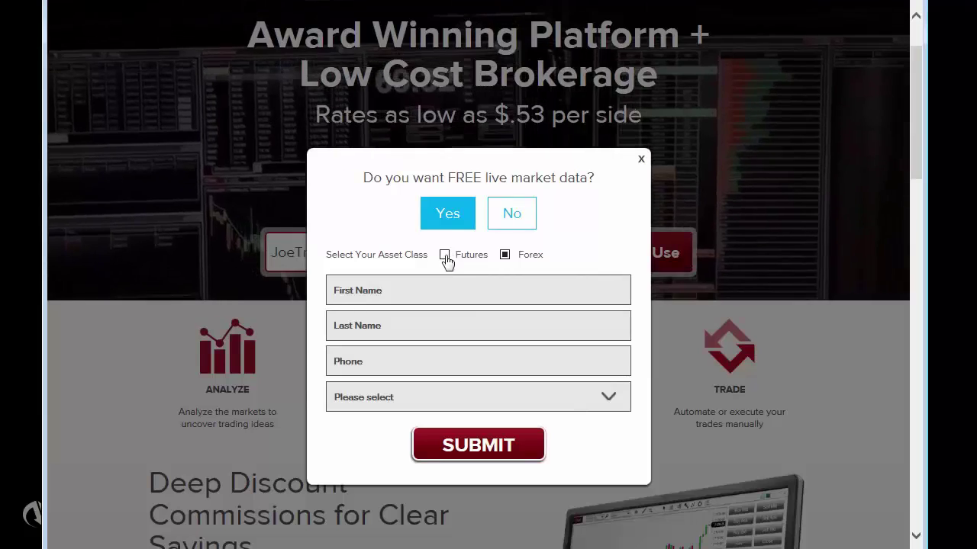
pyautogui.click(444, 255)
# - Fill in your first name, last name and phone number, choose United States, and submit
pyautogui.click(386, 285)
pyautogui.write('Joe')
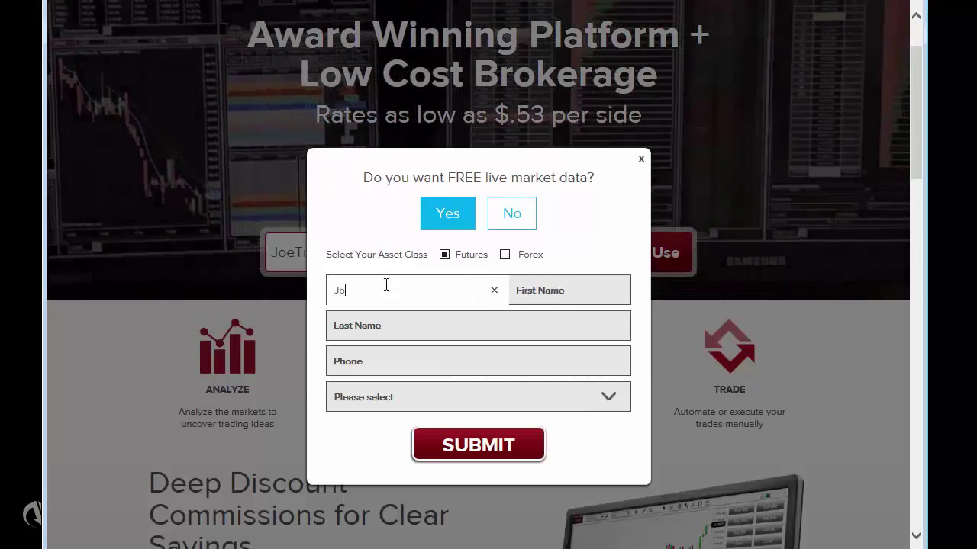
pyautogui.press('Tab')
pyautogui.write('Trader')
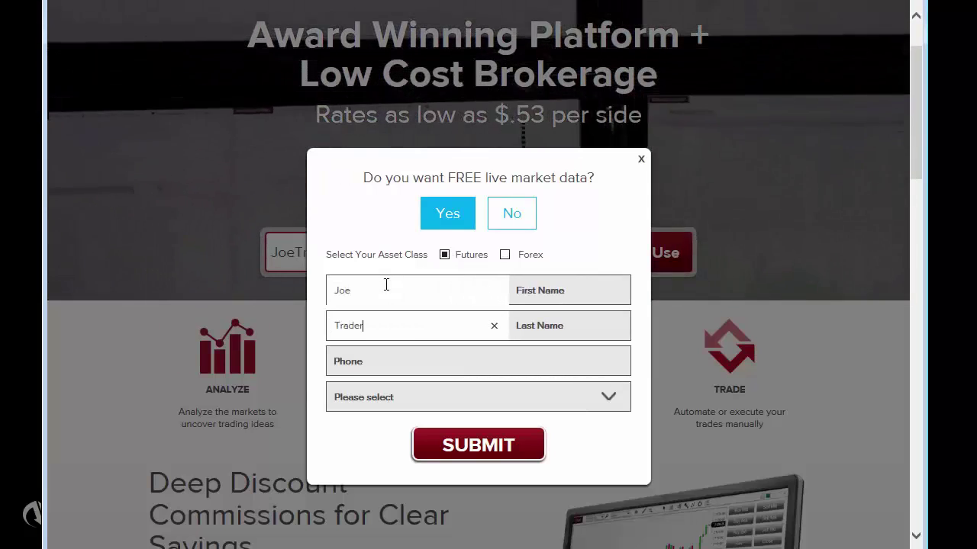
pyautogui.press('Tab')
pyautogui.write('12345')
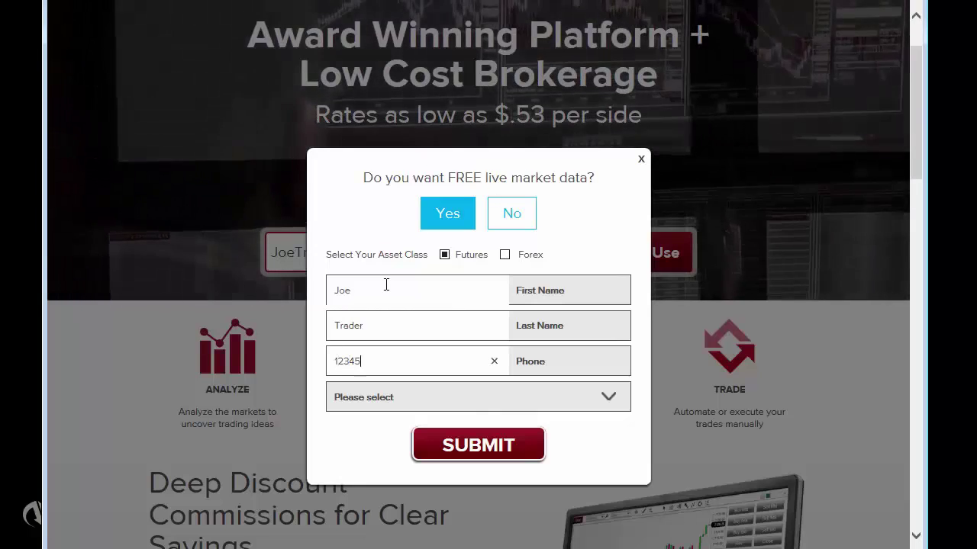
pyautogui.write('67890')
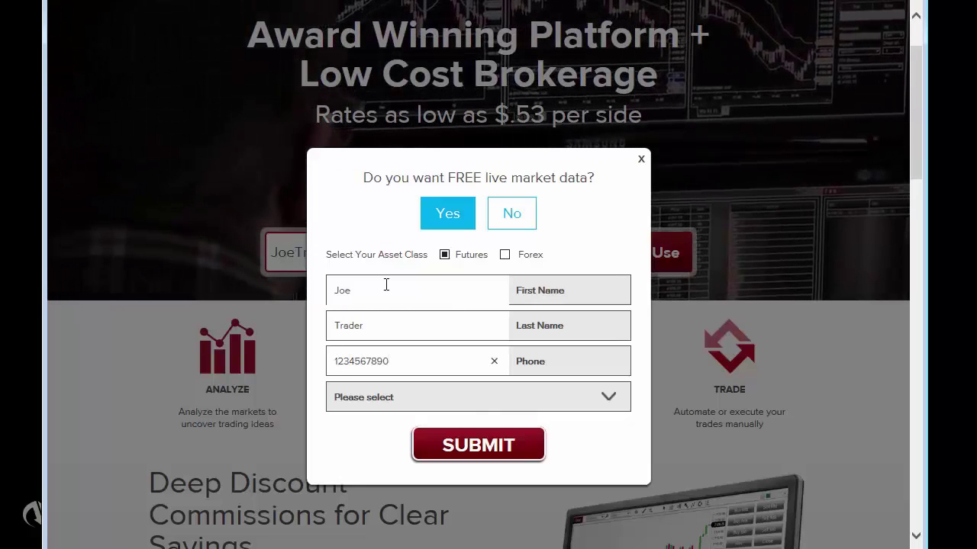
pyautogui.click(603, 389)
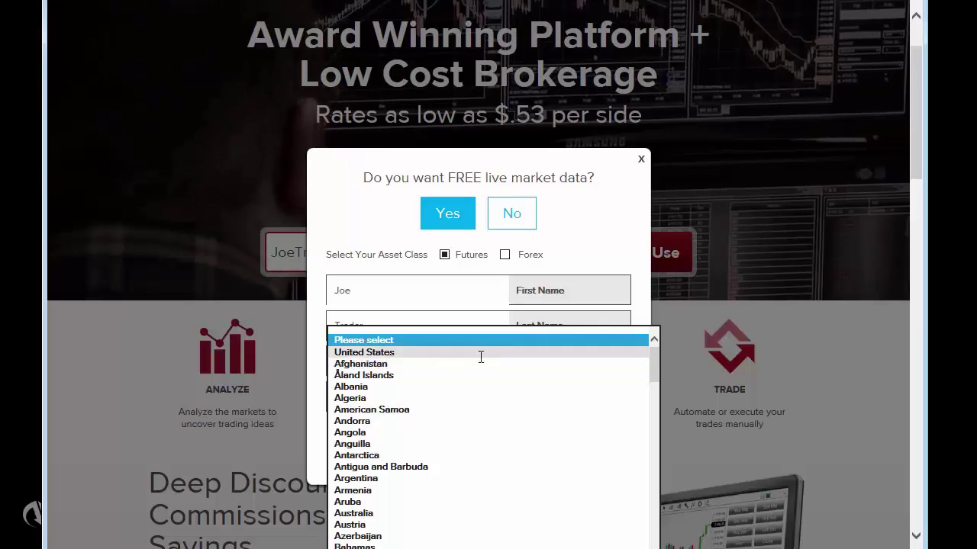
pyautogui.click(480, 352)
pyautogui.click(479, 445)
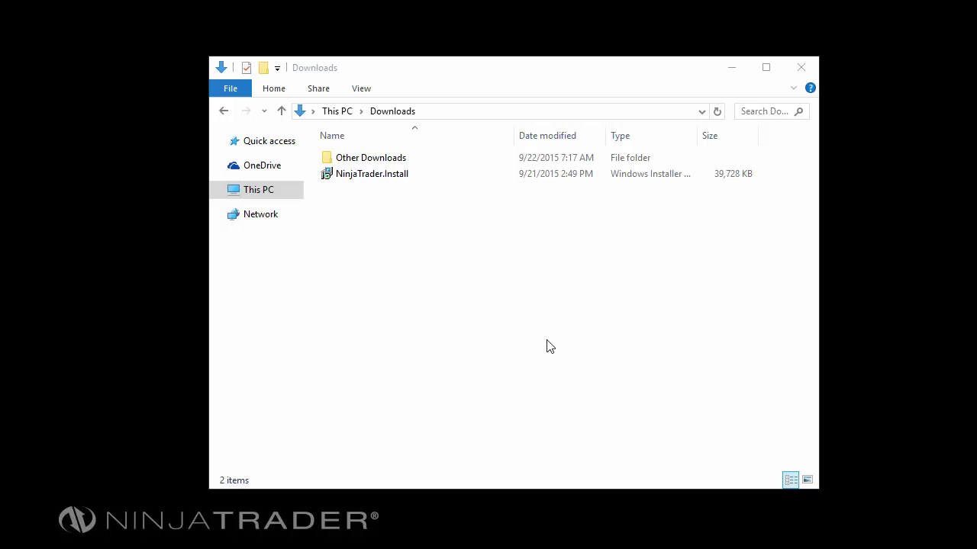
# - Run the downloaded NinjaTrader.Install package from Downloads and confirm the security warning
pyautogui.doubleClick(393, 175)
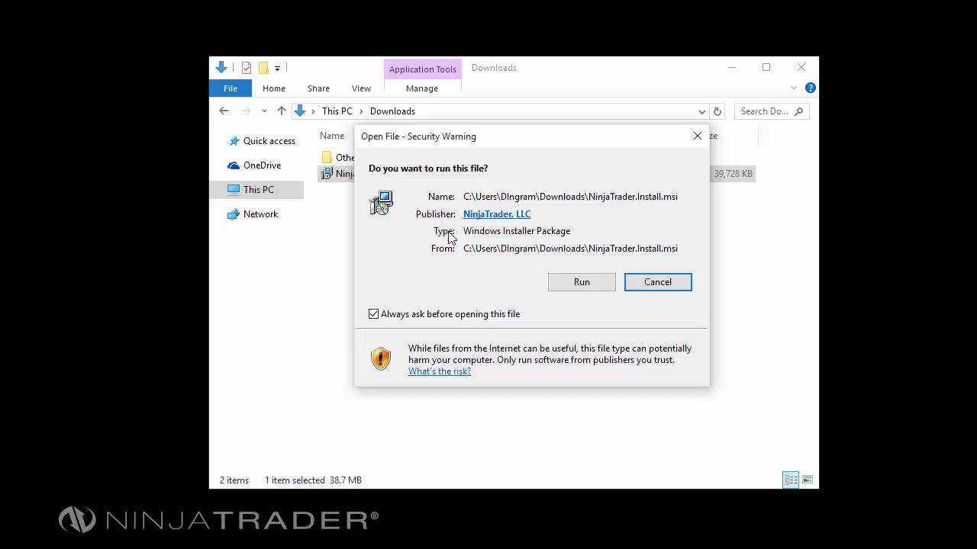
pyautogui.click(581, 282)
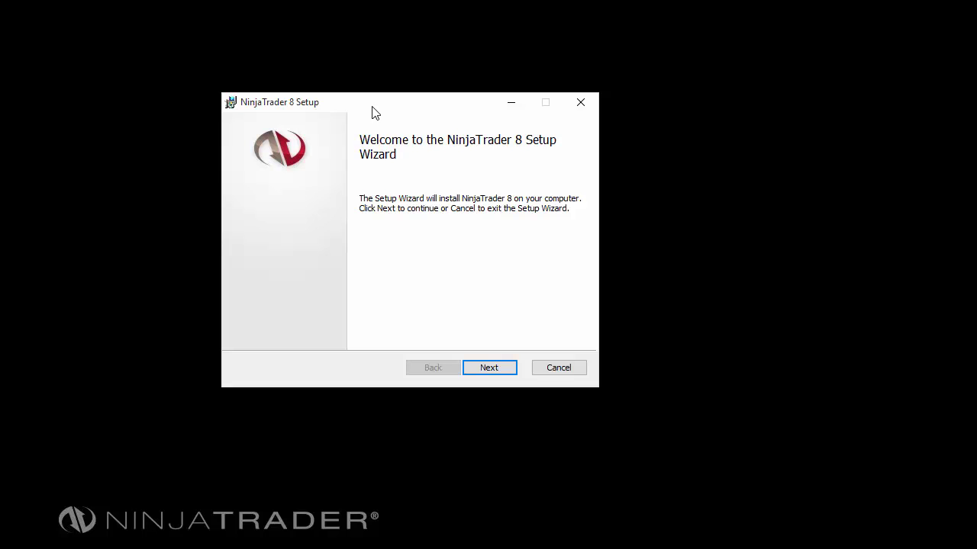
# - Accept the Terms of Service, keep C:\Program Files (x86)\NinjaTrader 8\, and install NinjaTrader 8
pyautogui.click(489, 368)
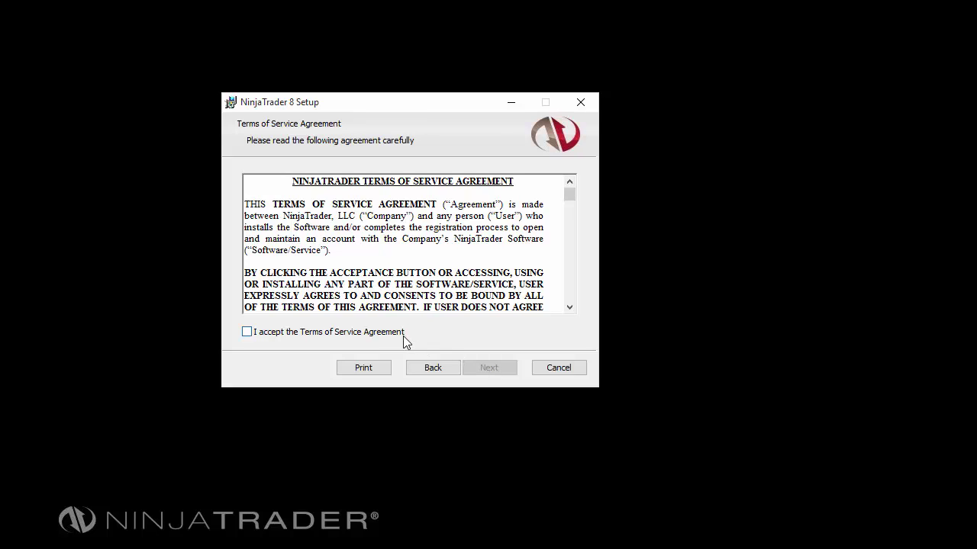
pyautogui.click(384, 339)
pyautogui.click(484, 373)
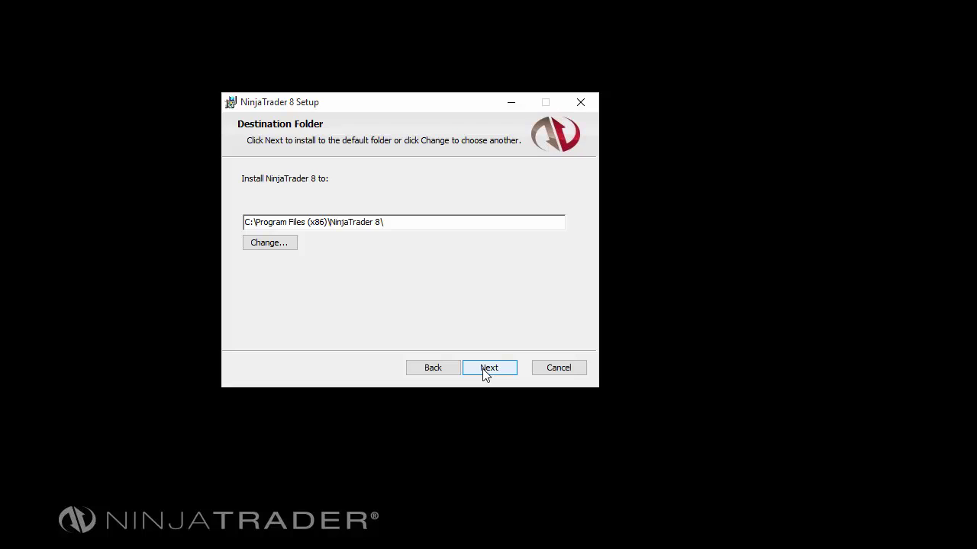
pyautogui.click(395, 223)
pyautogui.click(489, 368)
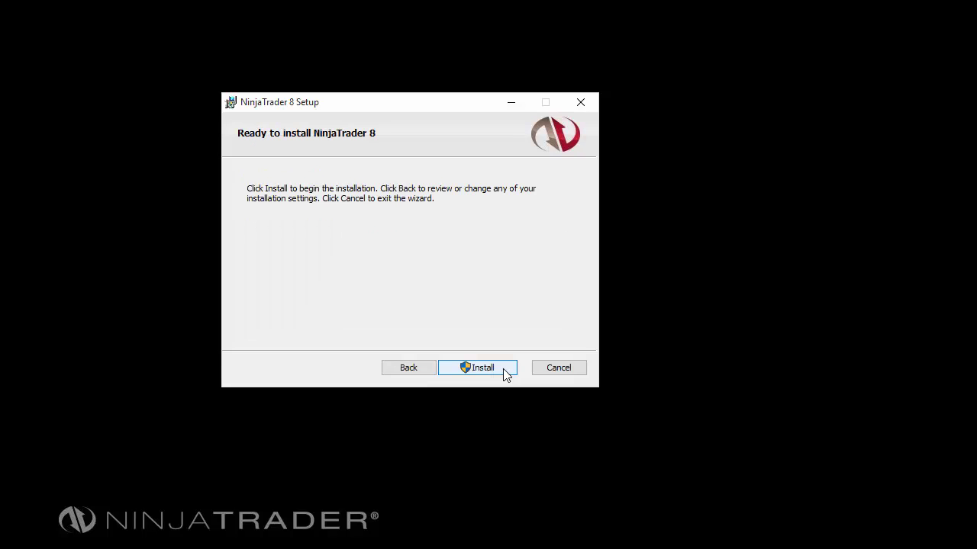
pyautogui.click(503, 368)
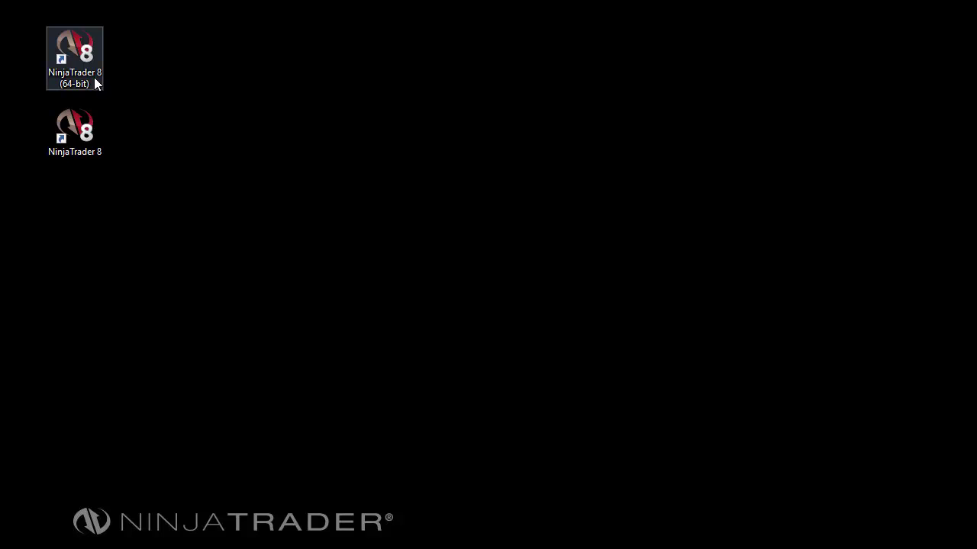
# - Launch NinjaTrader 8 (64-bit) from its desktop shortcut
pyautogui.doubleClick(94, 77)
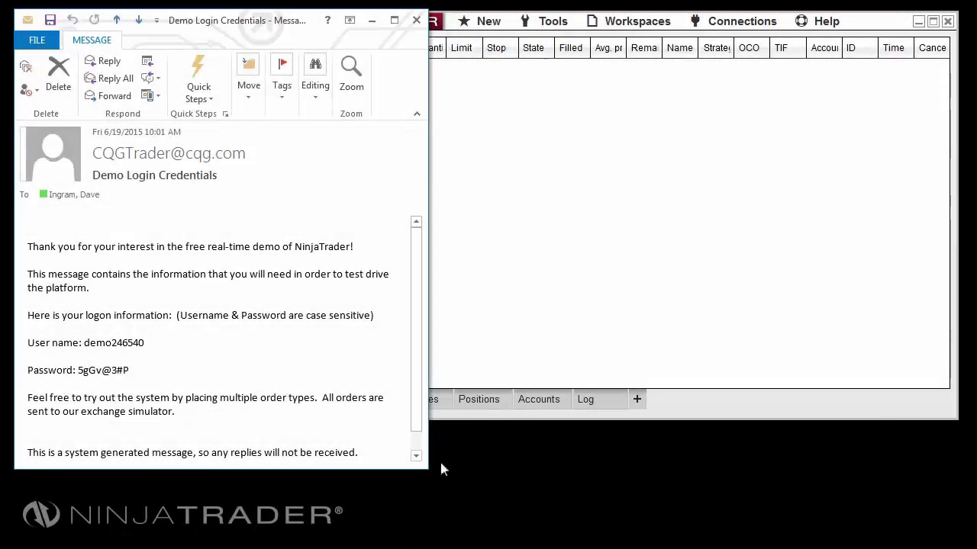
# - Add a new Continuum connection in the Connections window and show My Continuum's properties
pyautogui.click(554, 279)
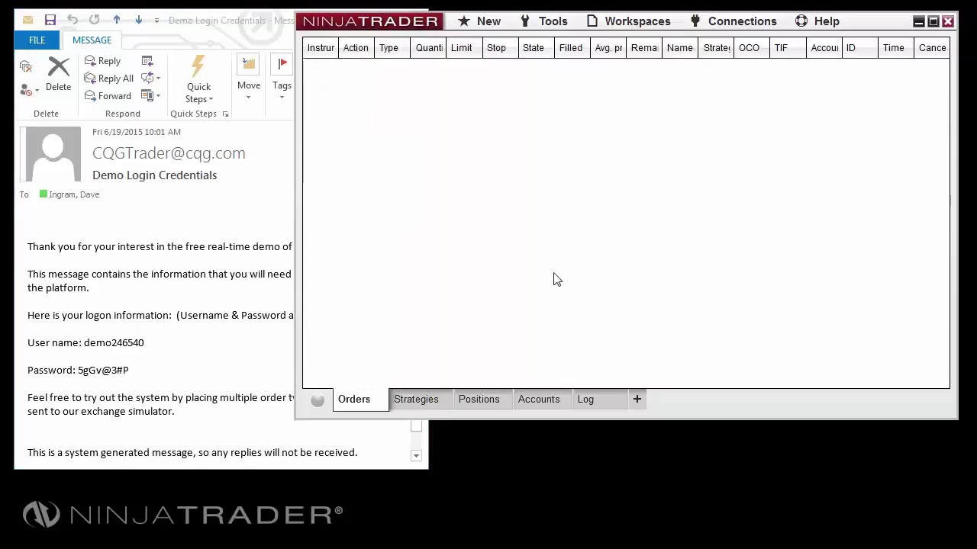
pyautogui.click(729, 26)
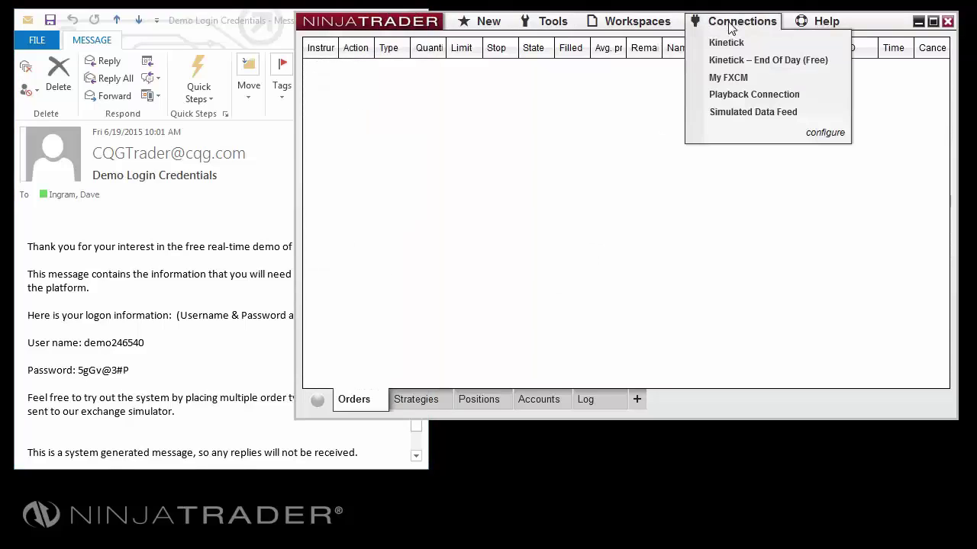
pyautogui.click(827, 135)
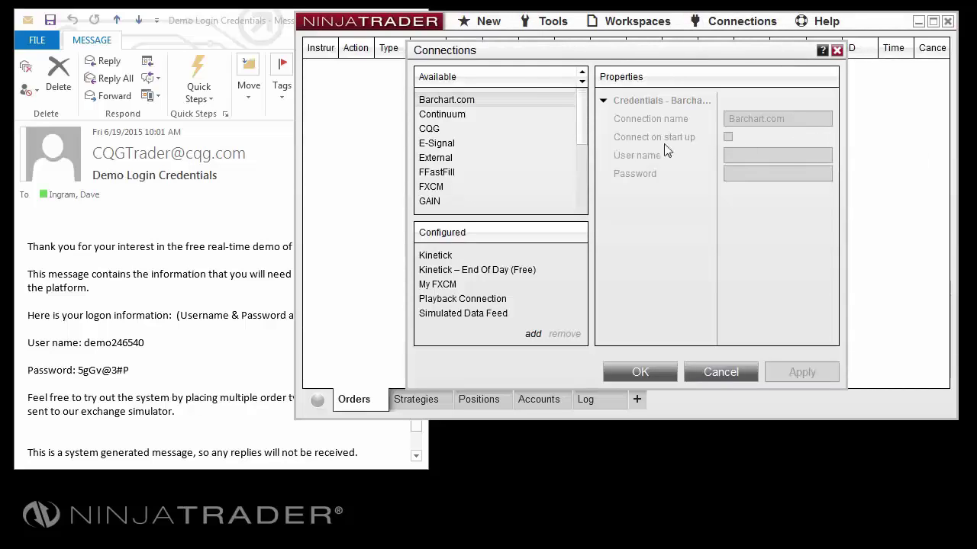
pyautogui.click(485, 116)
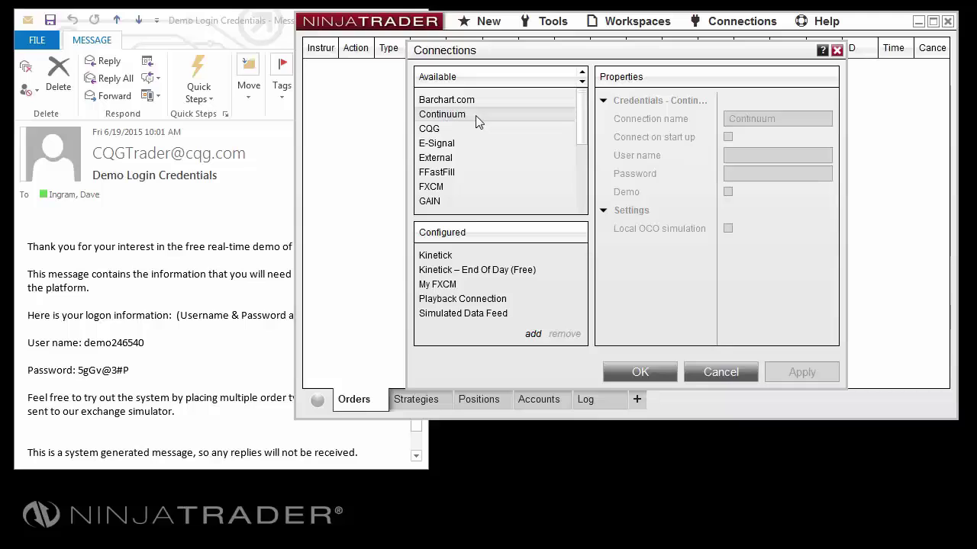
pyautogui.doubleClick(475, 115)
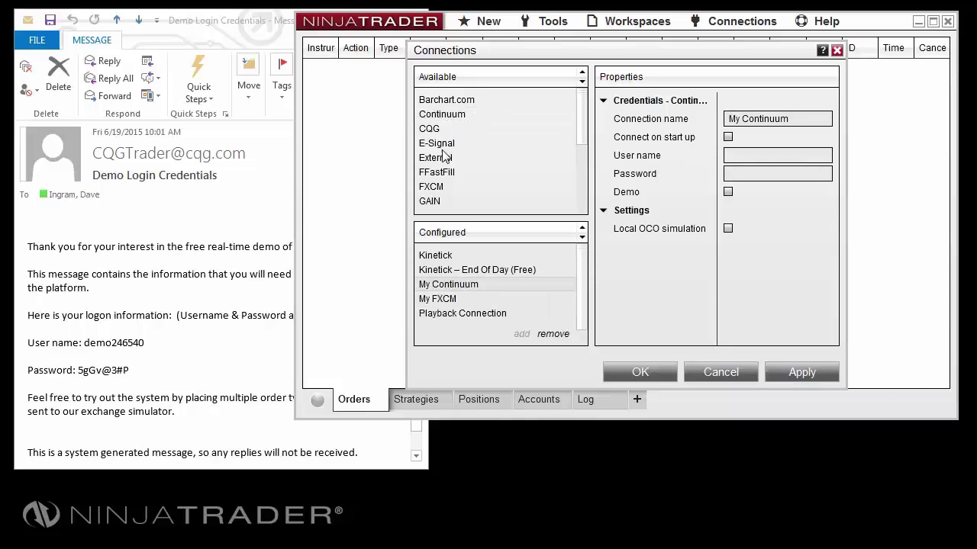
pyautogui.click(436, 189)
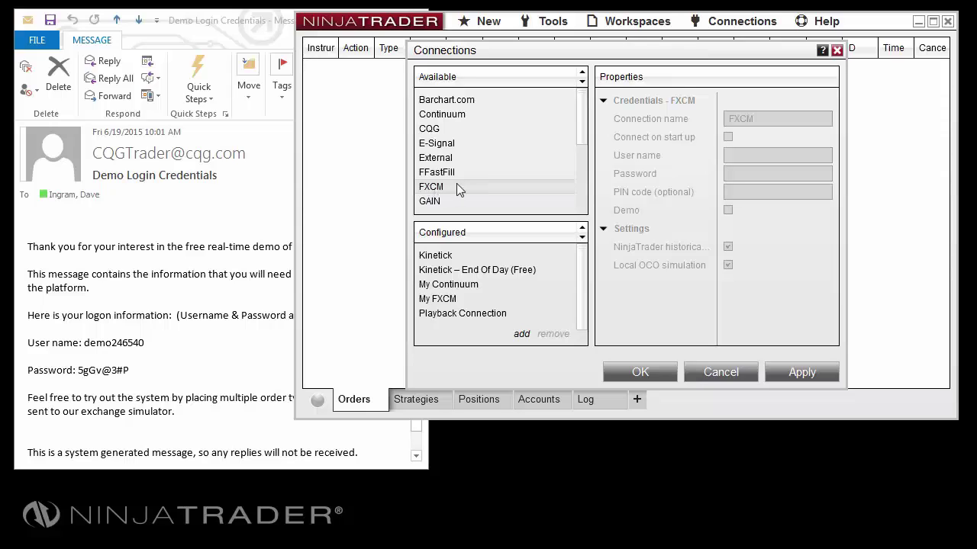
pyautogui.click(458, 288)
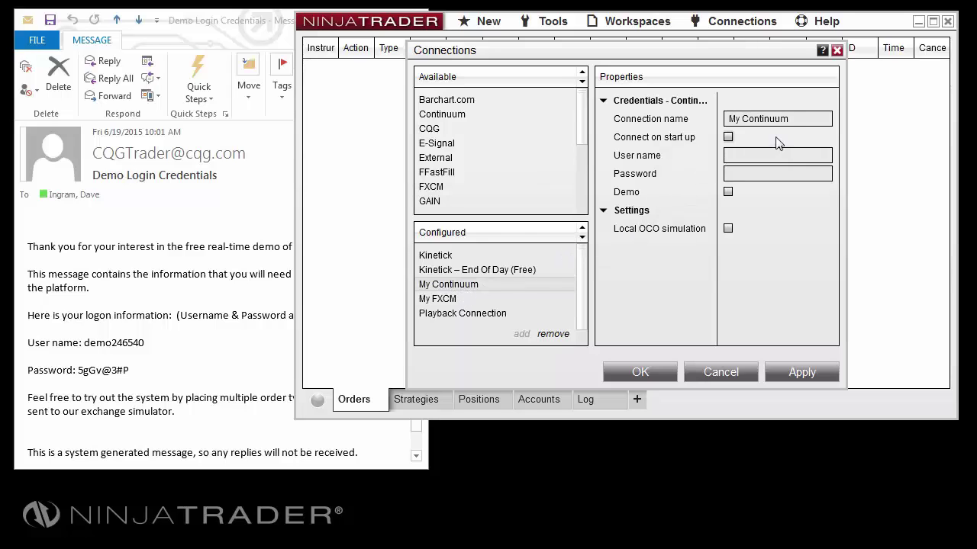
# - Rename the connection to 'Live Data Demo' and tick Connect on start up
pyautogui.click(804, 120)
pyautogui.moveTo(804, 120); pyautogui.dragTo(729, 119)
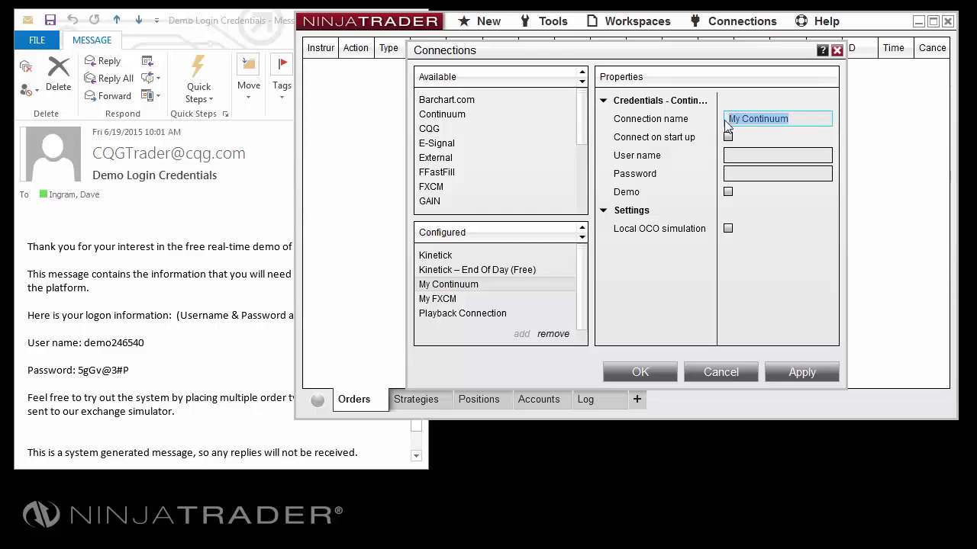
pyautogui.press('BackSpace')
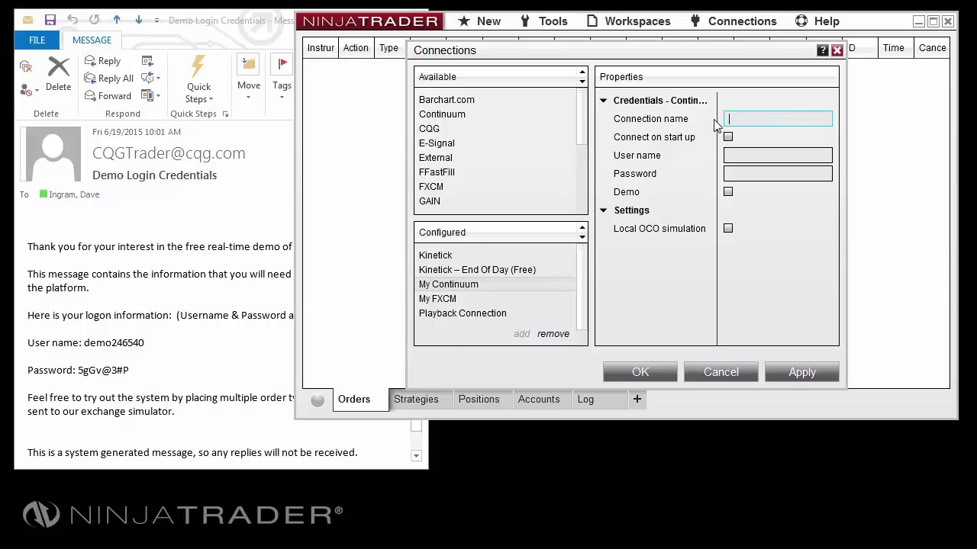
pyautogui.write('Live Data Demo')
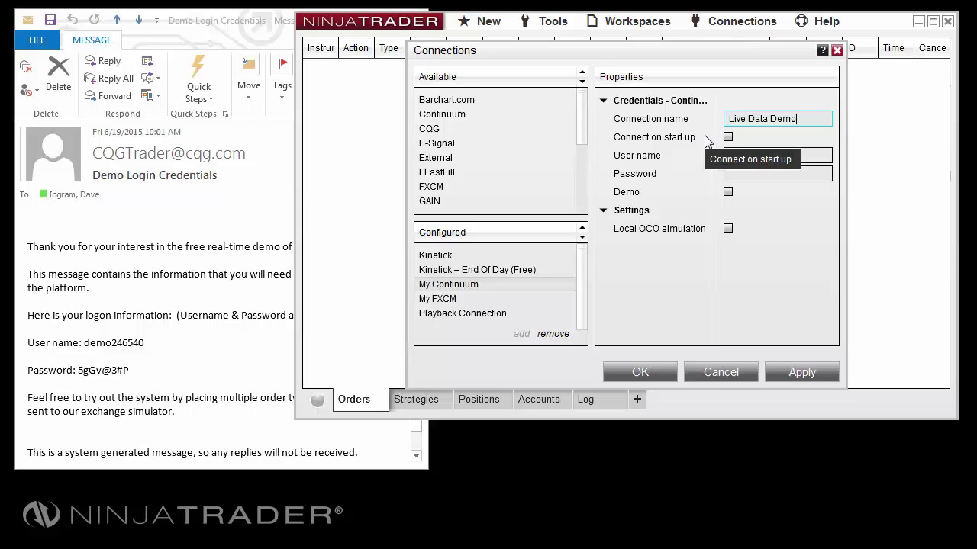
pyautogui.click(728, 138)
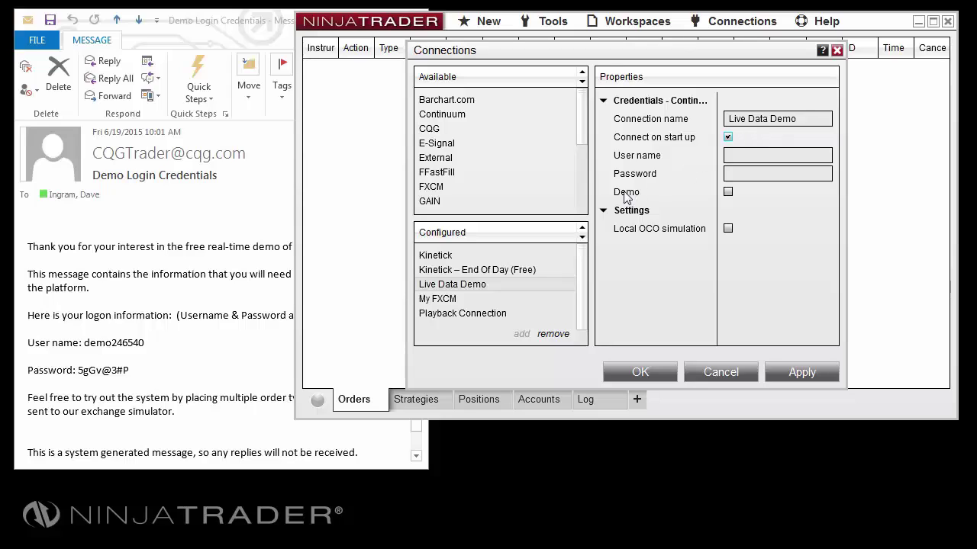
pyautogui.click(207, 348)
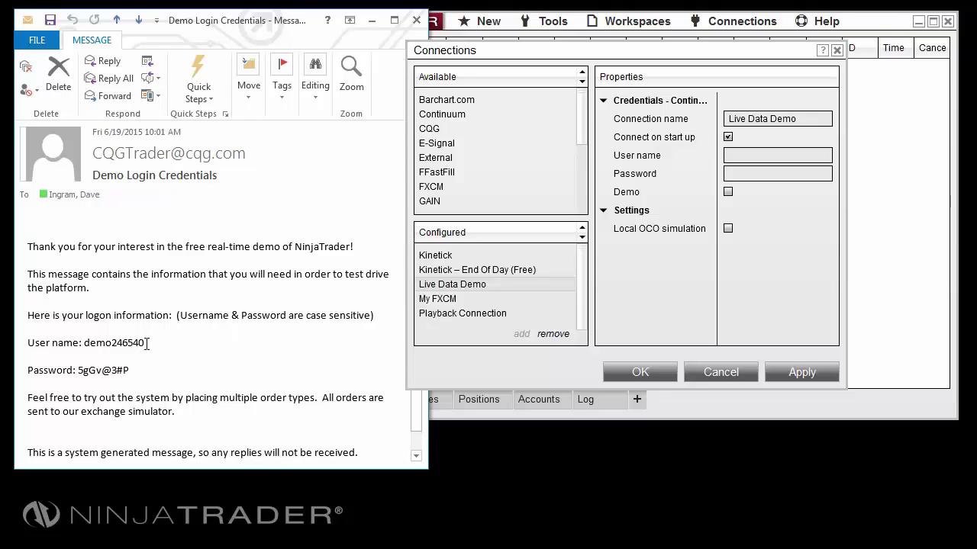
# - Copy the demo user name from the credentials e-mail into the User name field
pyautogui.moveTo(144, 343); pyautogui.dragTo(86, 348)
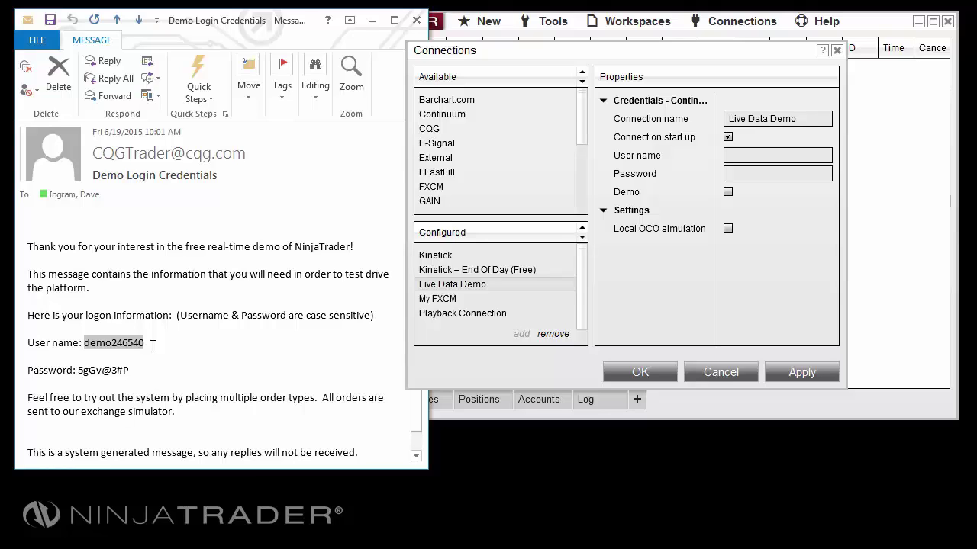
pyautogui.rightClick(112, 347)
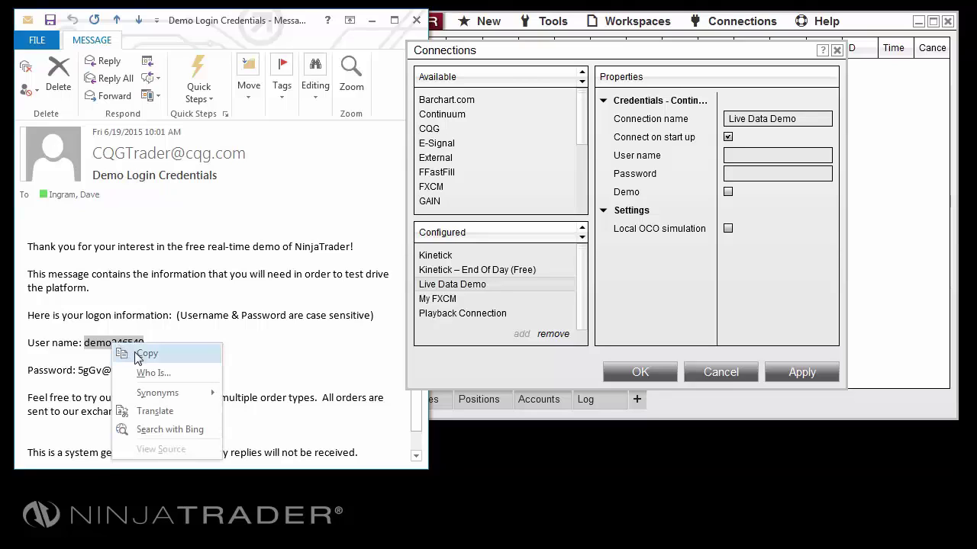
pyautogui.click(145, 354)
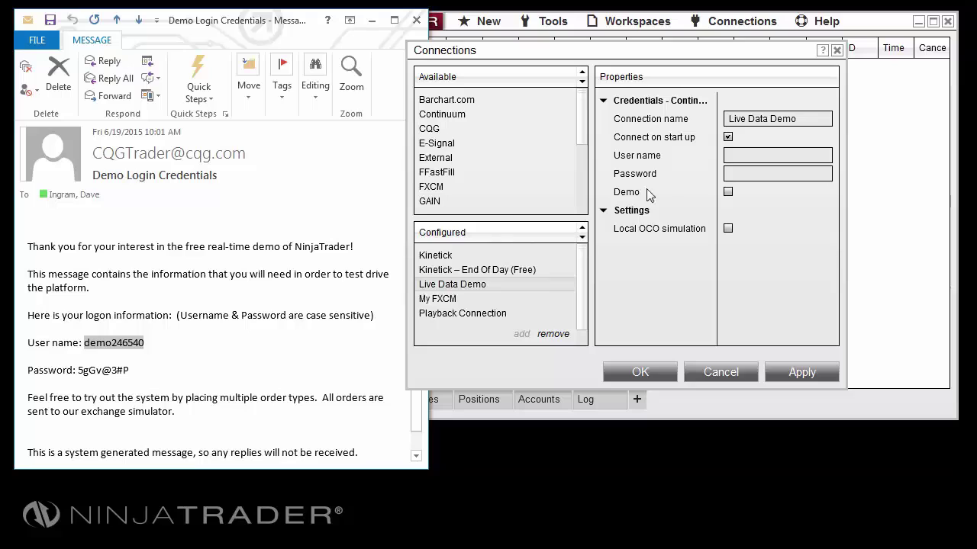
pyautogui.click(766, 156)
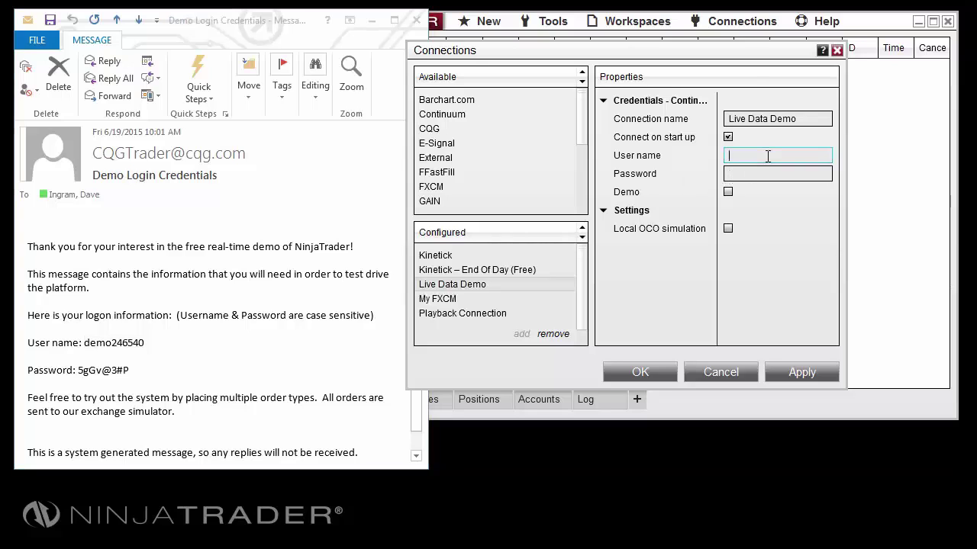
pyautogui.rightClick(767, 156)
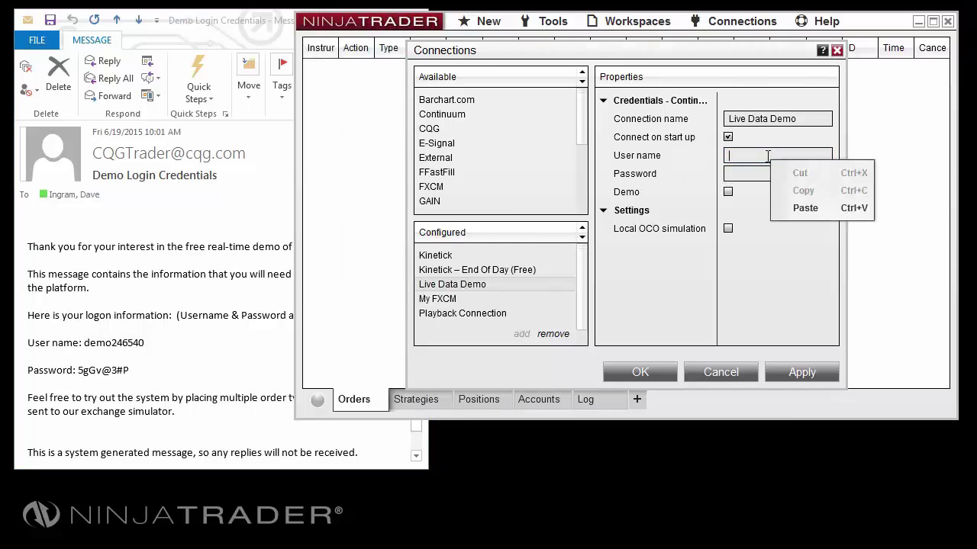
pyautogui.click(790, 208)
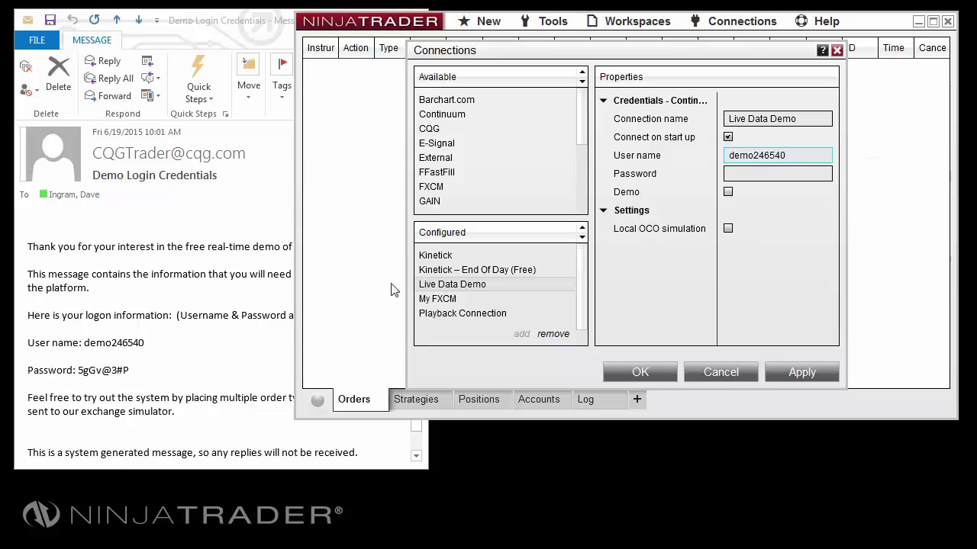
# - Copy the demo password from the e-mail into the Password field and tick Demo
pyautogui.click(154, 374)
pyautogui.moveTo(131, 372); pyautogui.dragTo(84, 375)
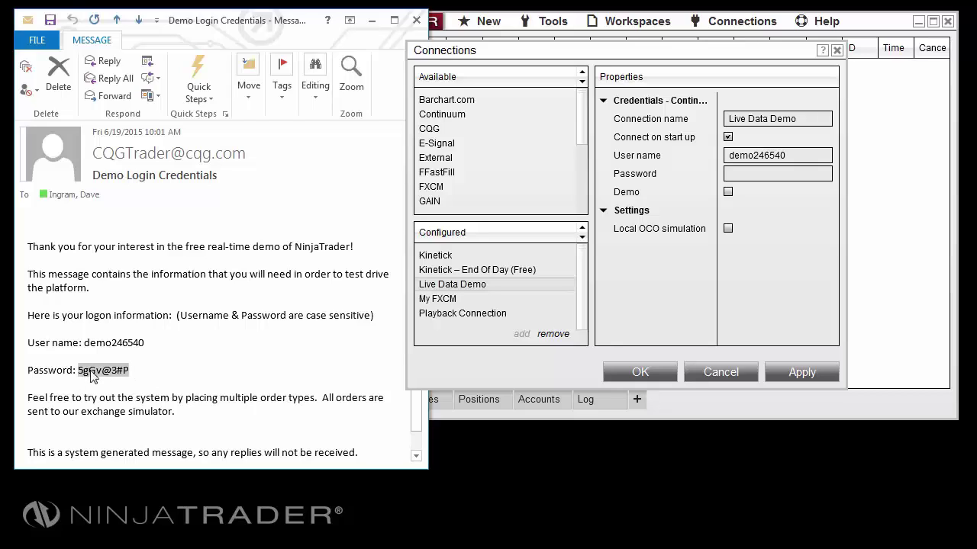
pyautogui.rightClick(92, 372)
pyautogui.click(107, 381)
pyautogui.click(747, 174)
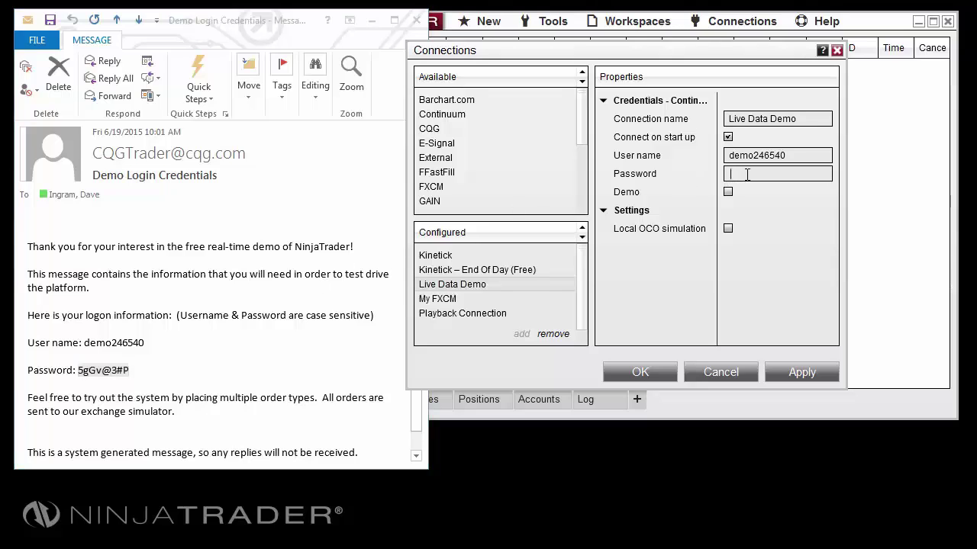
pyautogui.rightClick(749, 175)
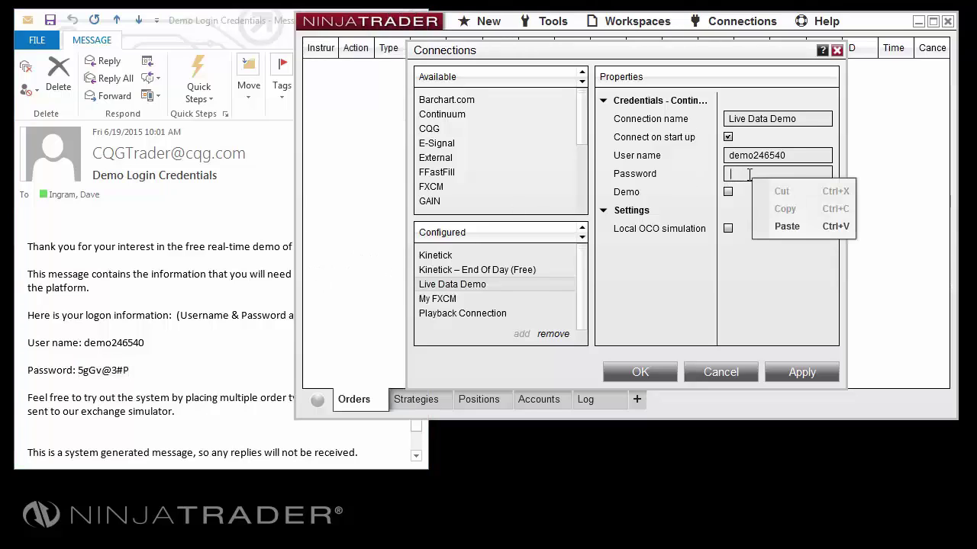
pyautogui.click(782, 226)
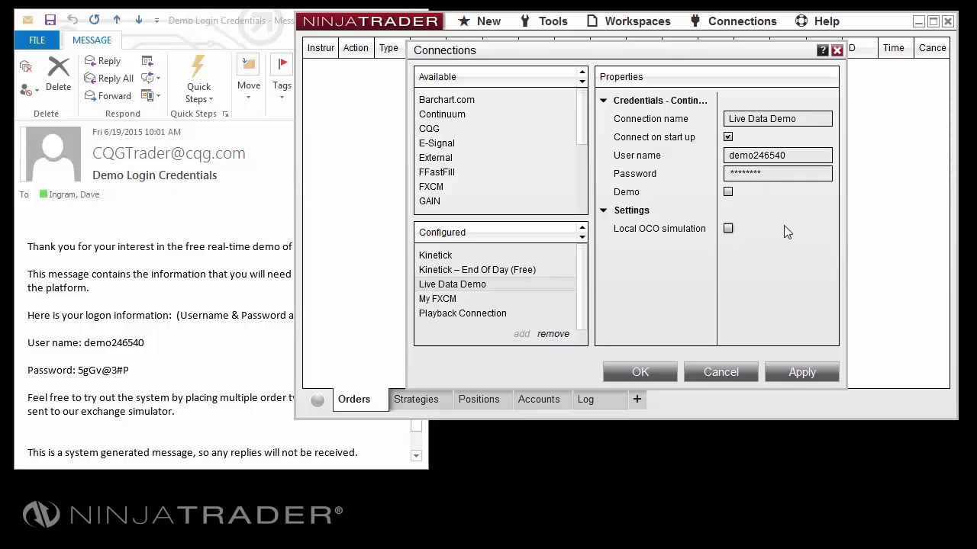
pyautogui.click(728, 193)
# - Save the Live Data Demo connection with OK and acknowledge the Continuum Disclaimer
pyautogui.click(639, 374)
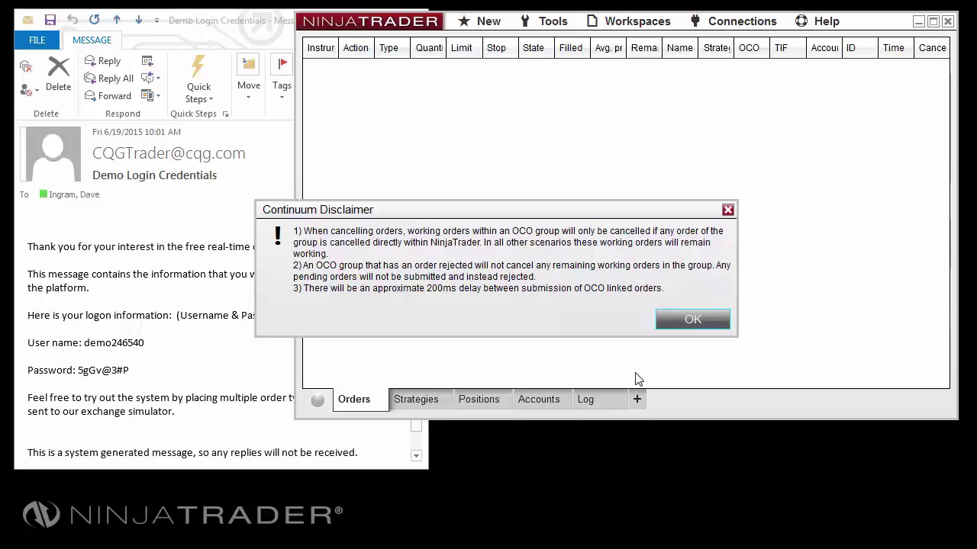
pyautogui.click(689, 320)
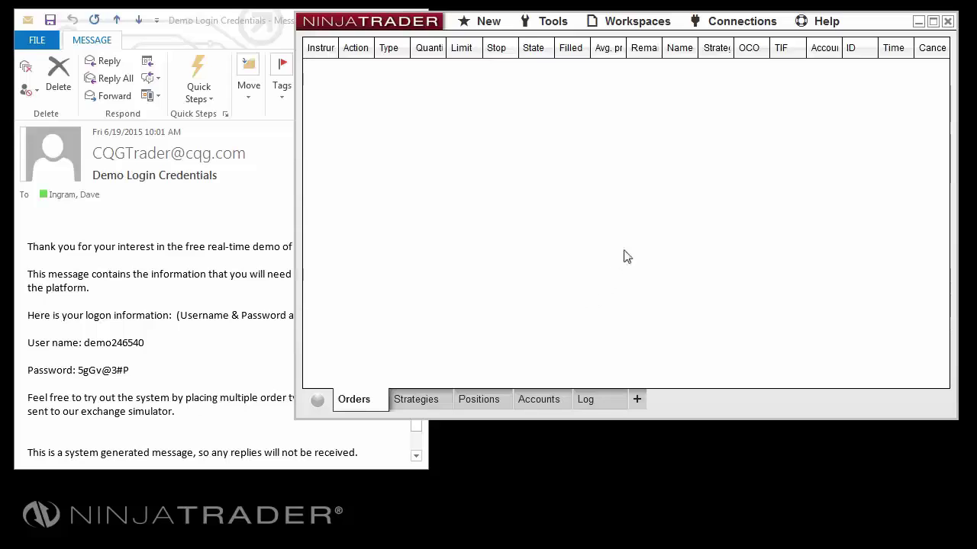
# - Connect to Live Data Demo from the Connections menu
pyautogui.click(736, 23)
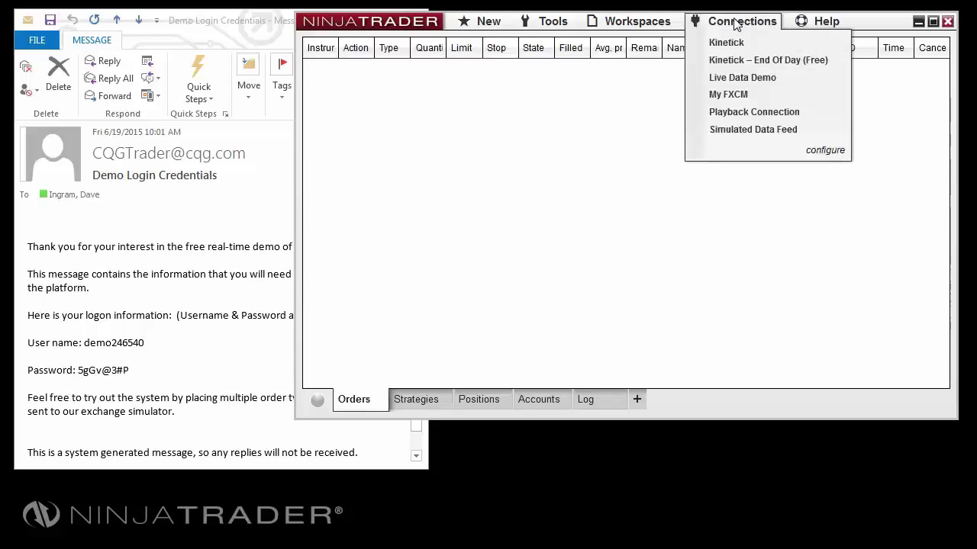
pyautogui.click(763, 78)
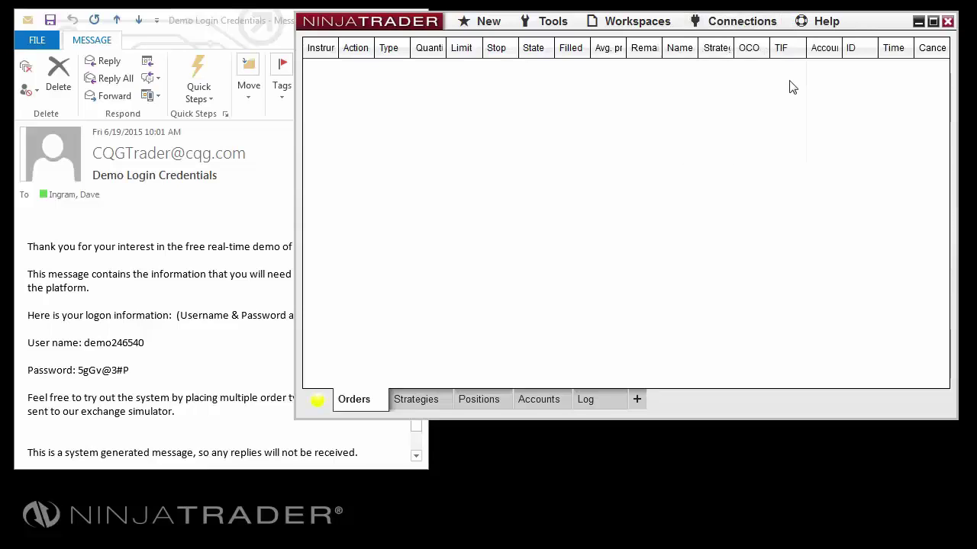